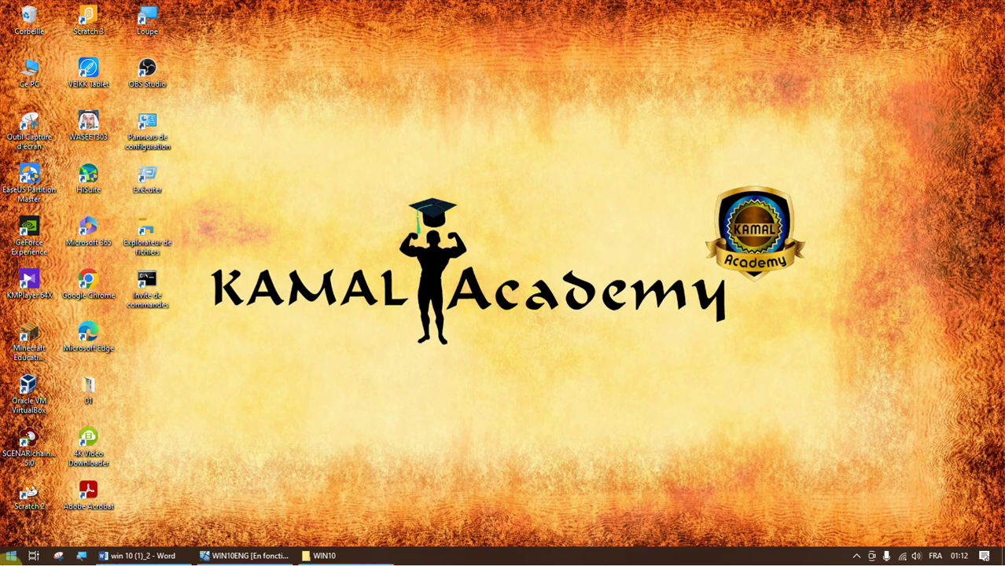
Step: Search Windows for "admi" and open the file location of Outils d'administration Windows
{"action": "left_click", "coordinate": [12, 556]}
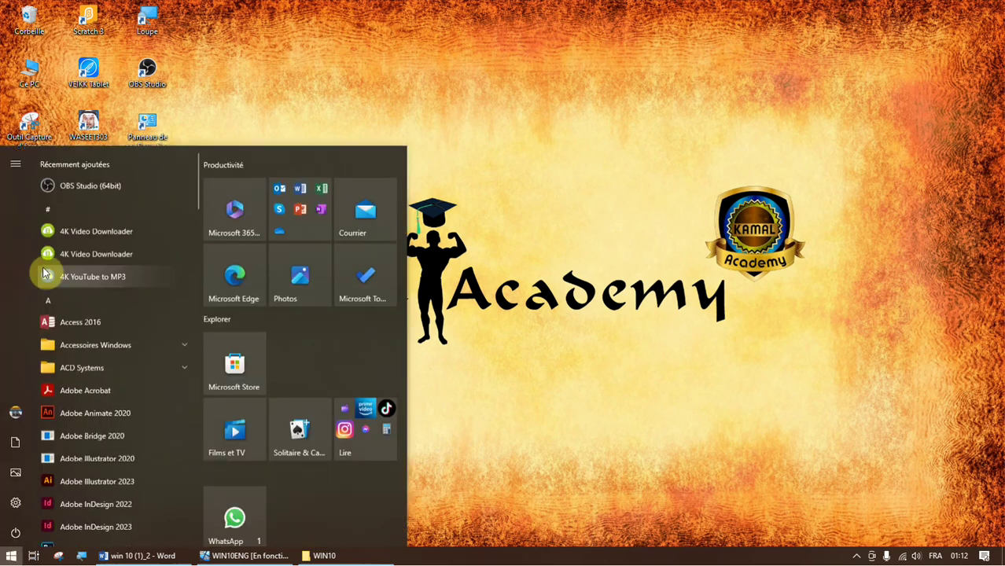
{"action": "left_click", "coordinate": [586, 302]}
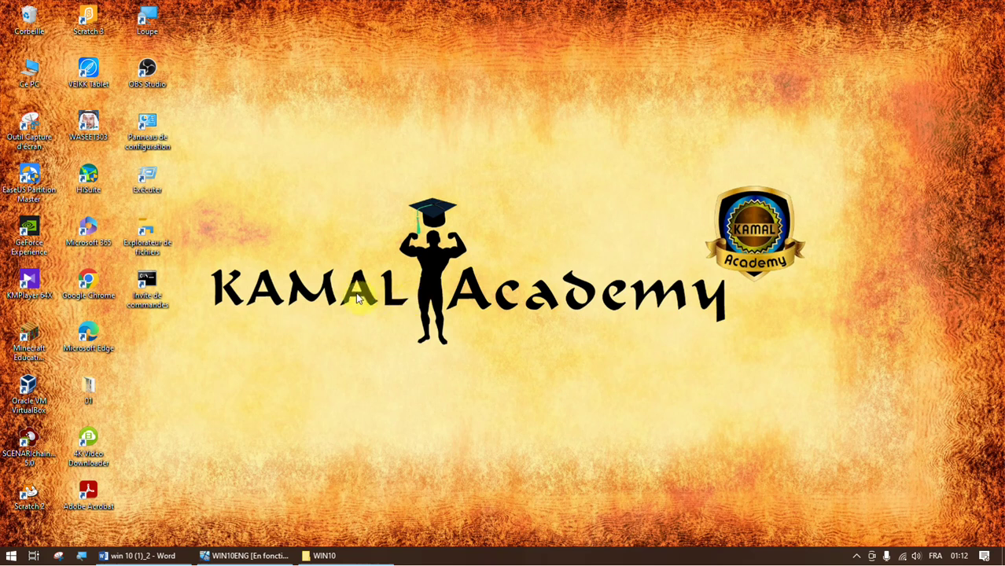
{"action": "left_click", "coordinate": [12, 557]}
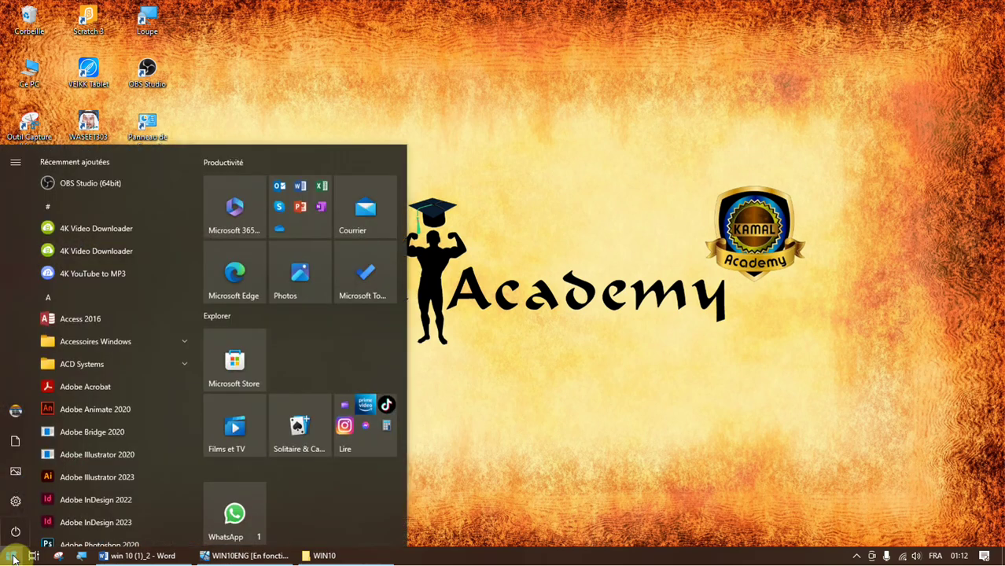
{"action": "type", "text": "adm"}
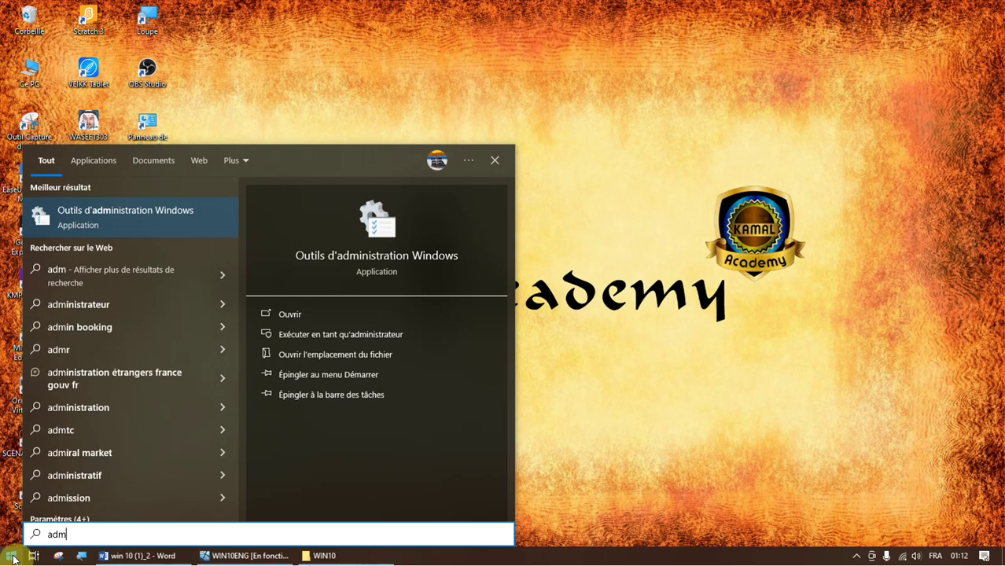
{"action": "type", "text": "i"}
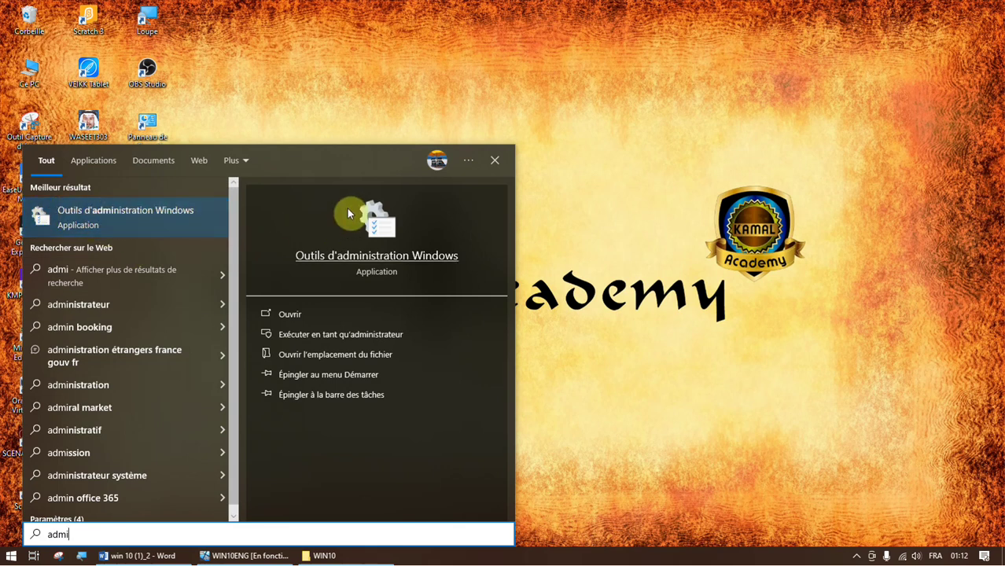
{"action": "right_click", "coordinate": [152, 214]}
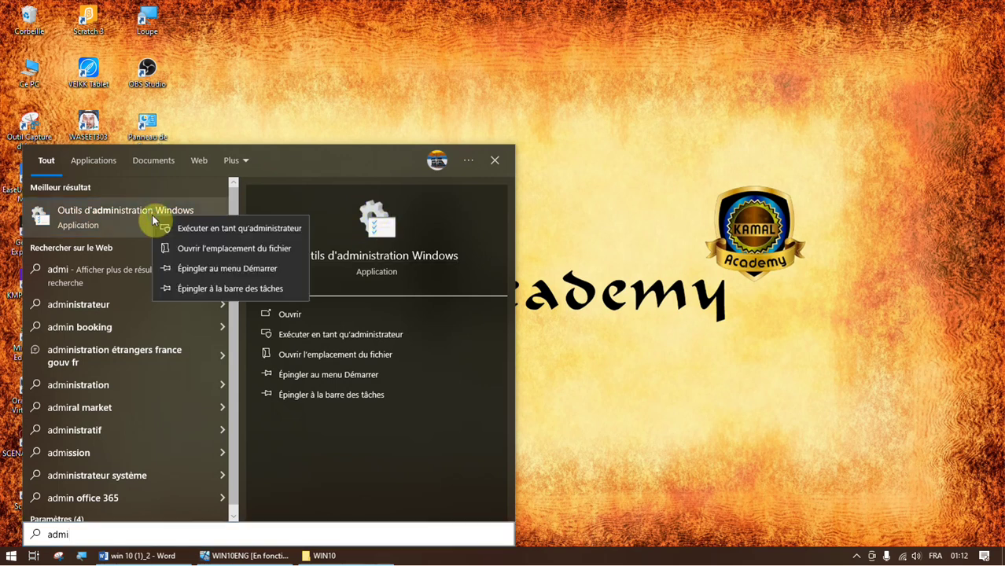
{"action": "left_click", "coordinate": [217, 249]}
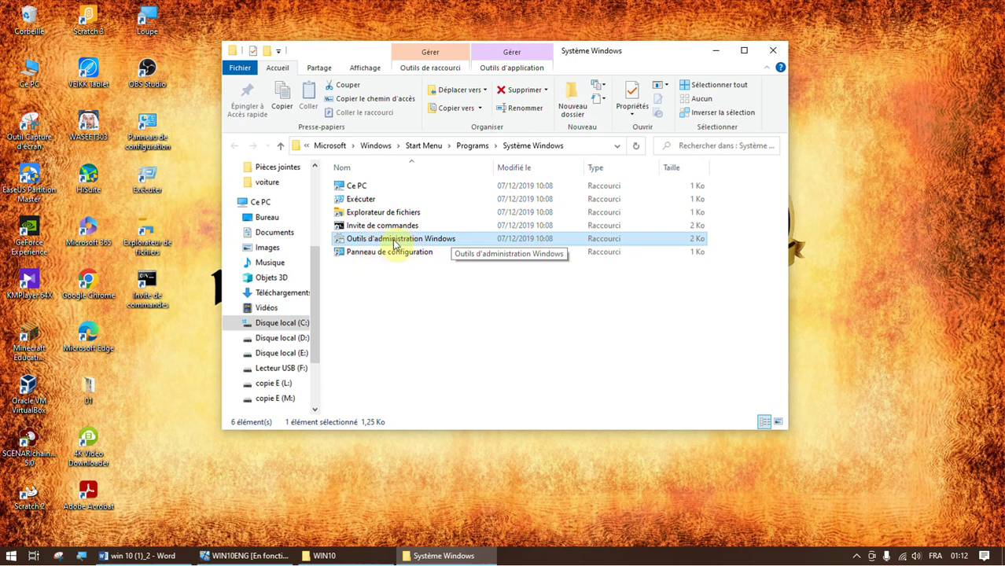
Step: Create a desktop shortcut to Outils d'administration Windows, close the Système Windows folder and place the shortcut below Invite de commandes
{"action": "right_click", "coordinate": [425, 242]}
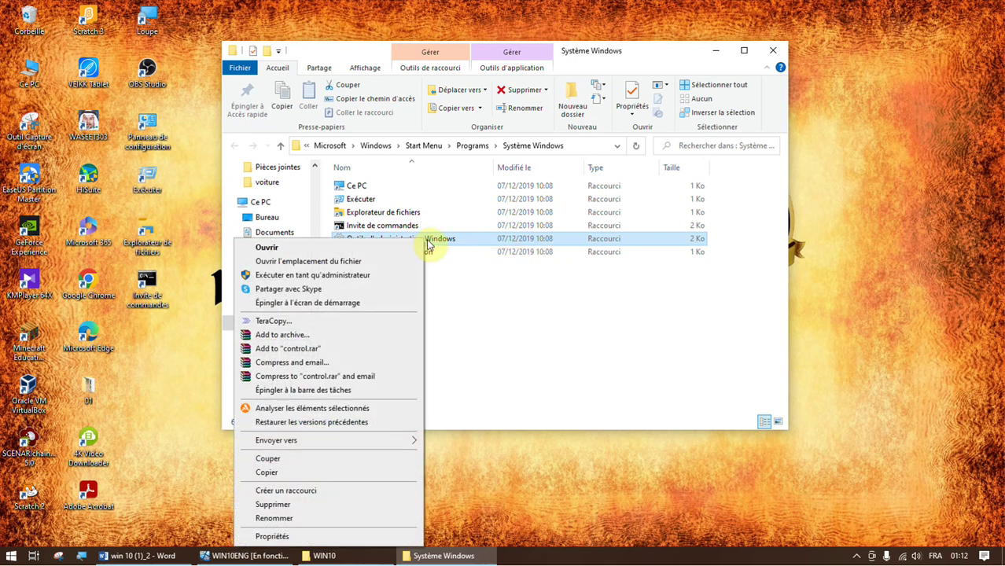
{"action": "mouse_move", "coordinate": [287, 446]}
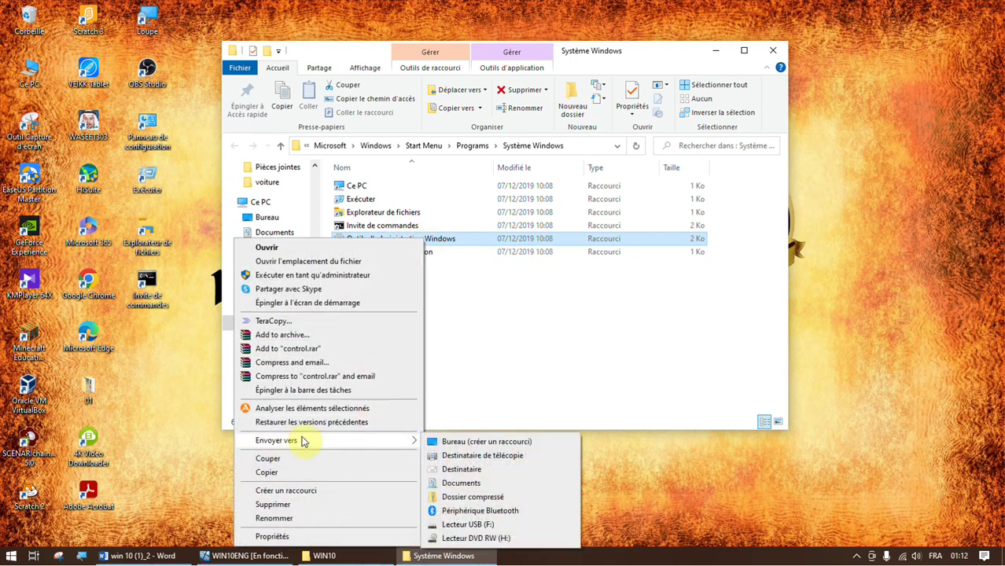
{"action": "left_click", "coordinate": [461, 442]}
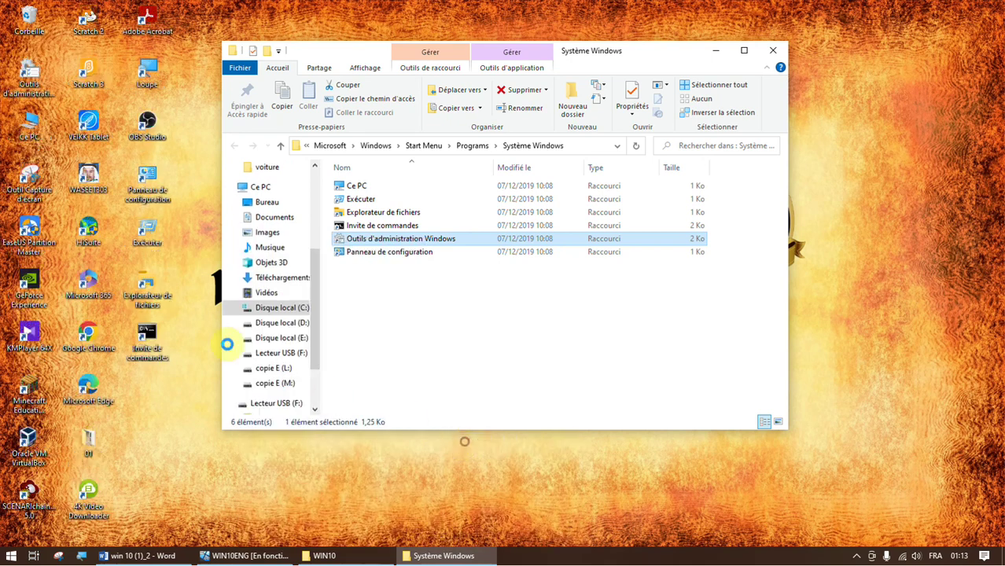
{"action": "left_click", "coordinate": [772, 49]}
{"action": "left_click_drag", "start_coordinate": [29, 77], "coordinate": [151, 369]}
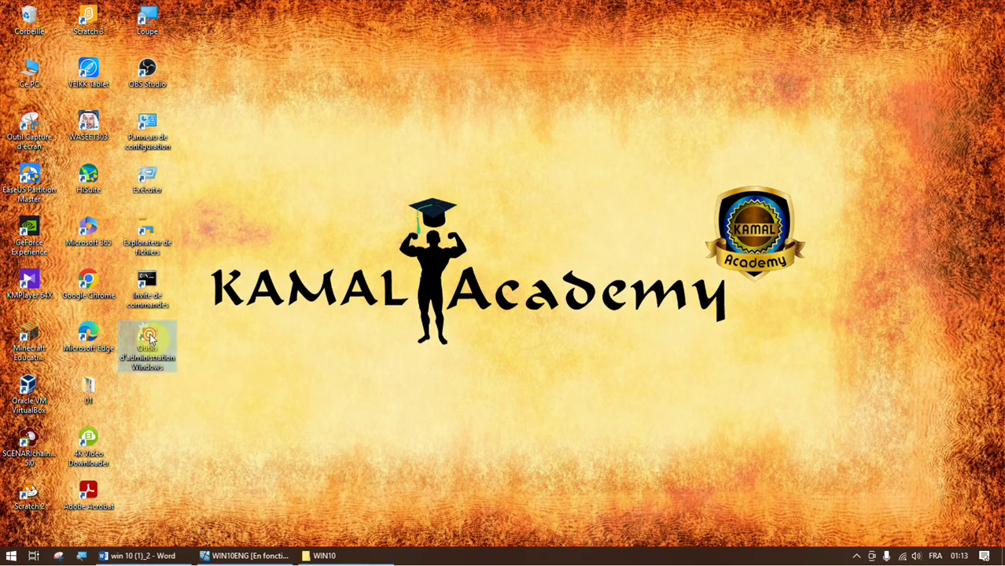
Step: Open the Outils d'administration shortcut from the desktop and display its contents as Grandes icônes
{"action": "key", "text": "Return"}
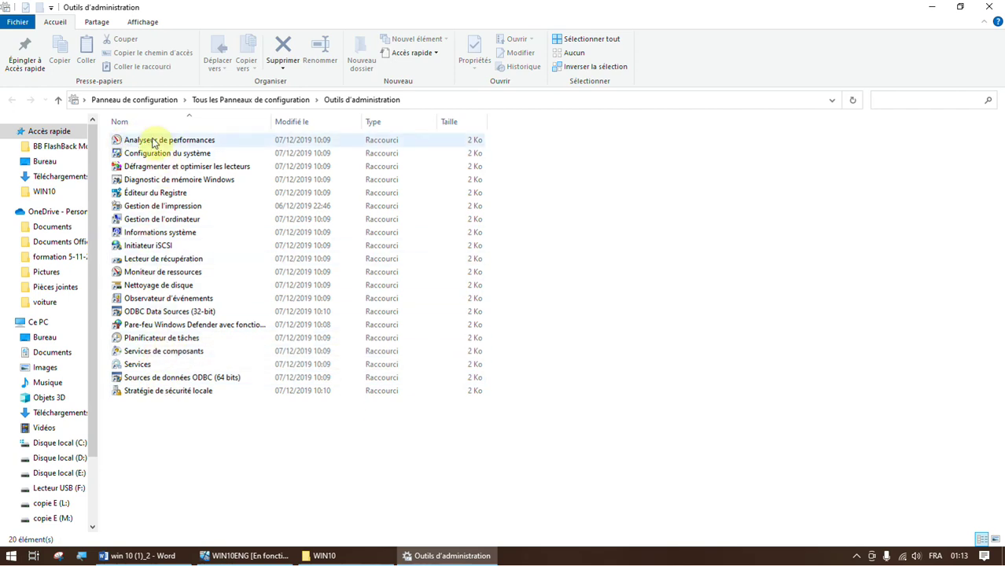
{"action": "left_click", "coordinate": [143, 24]}
{"action": "left_click", "coordinate": [242, 42]}
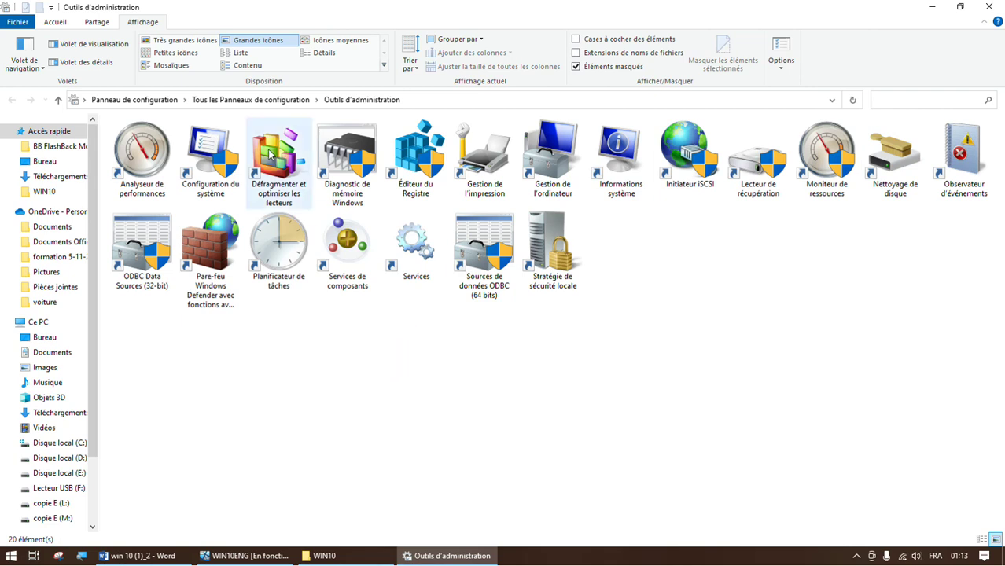
Step: Enlarge the tools to Très grandes icônes, then shrink them gradually until all the administration tools fit in the window
{"action": "left_click", "coordinate": [191, 42]}
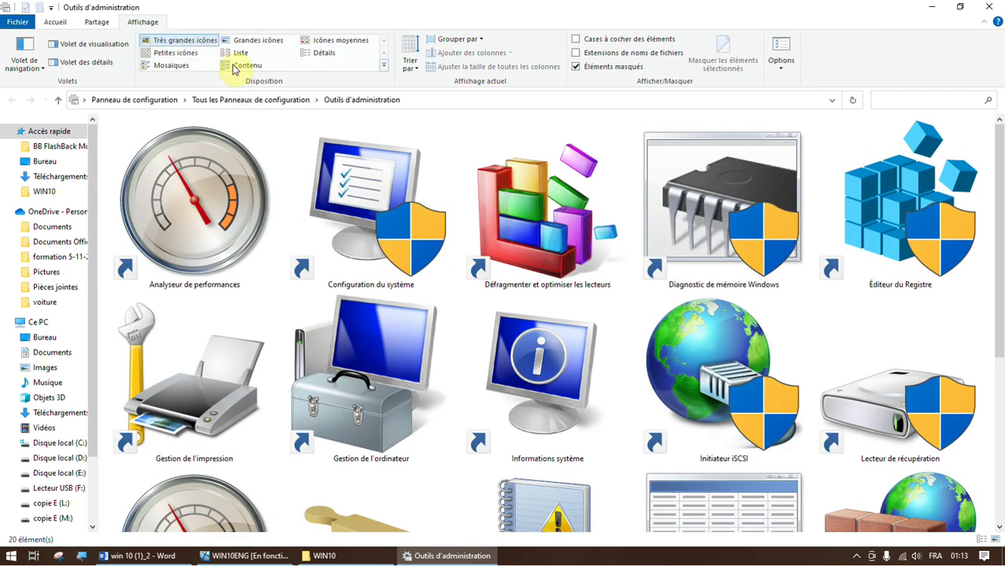
{"action": "scroll", "coordinate": [519, 322], "scroll_direction": "down", "scroll_amount": 1}
{"action": "scroll", "coordinate": [519, 322], "scroll_direction": "up", "scroll_amount": 1}
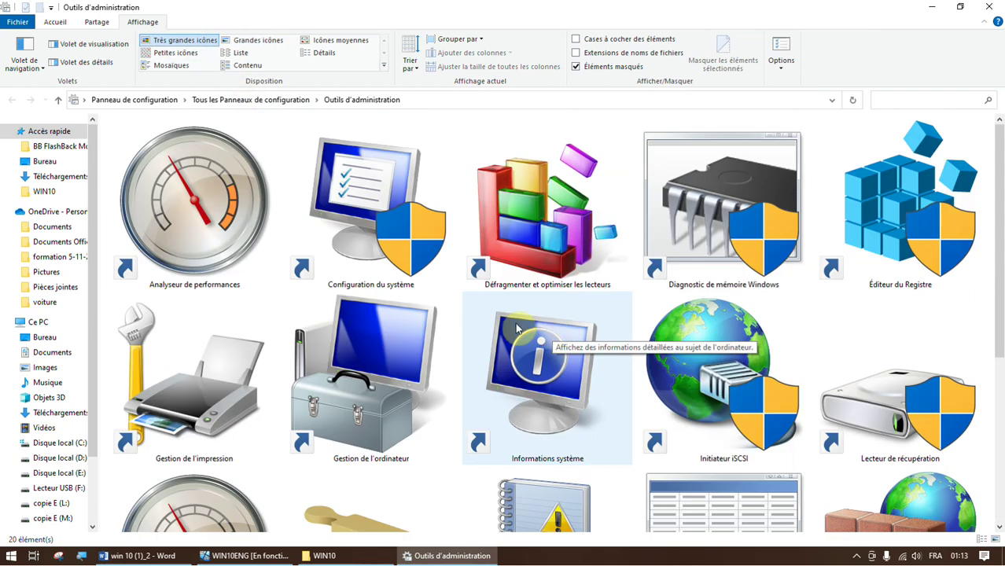
{"action": "scroll", "coordinate": [496, 340], "scroll_direction": "down", "scroll_amount": 1, "text": "ctrl"}
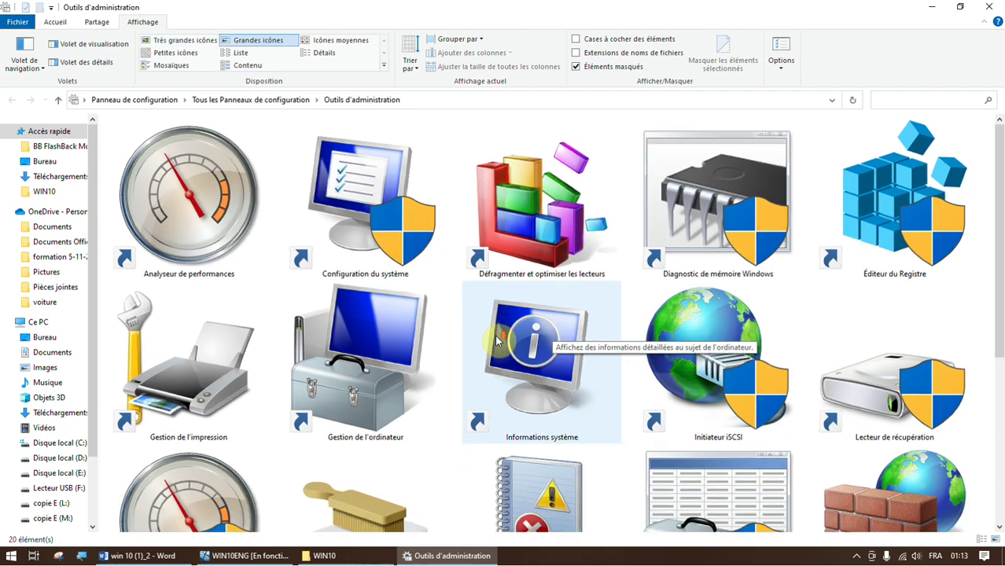
{"action": "scroll", "coordinate": [495, 340], "scroll_direction": "down", "scroll_amount": 1, "text": "ctrl"}
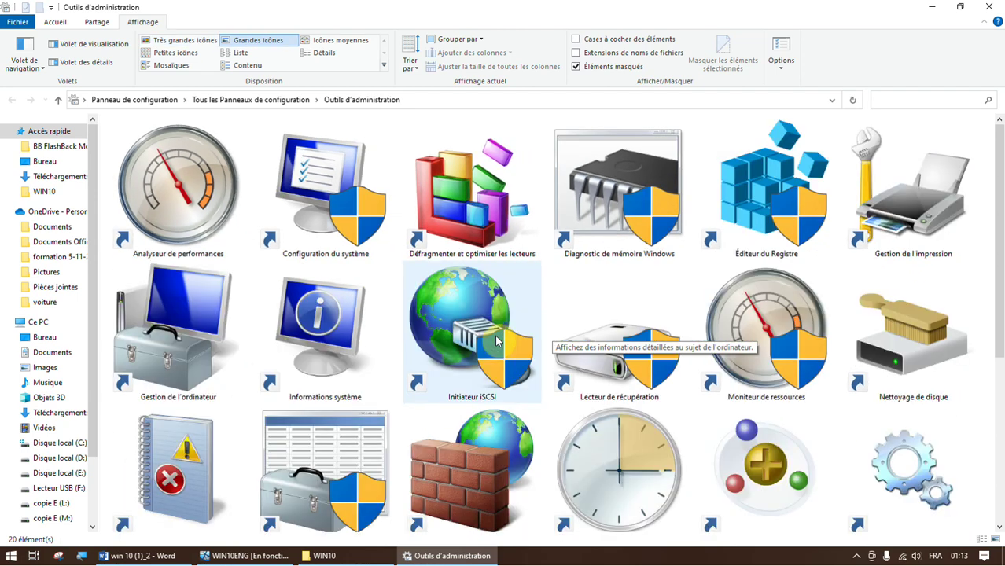
{"action": "scroll", "coordinate": [496, 340], "scroll_direction": "down", "scroll_amount": 1, "text": "ctrl"}
{"action": "scroll", "coordinate": [495, 339], "scroll_direction": "down", "scroll_amount": 1}
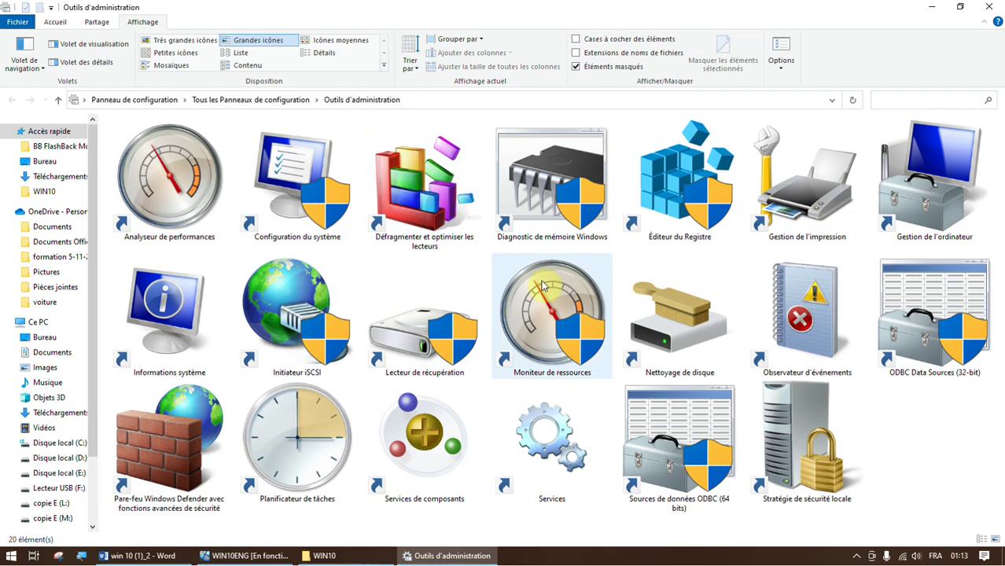
Step: Read the description of the Moniteur de ressources tool and minimize the Outils d'administration window
{"action": "mouse_move", "coordinate": [540, 330]}
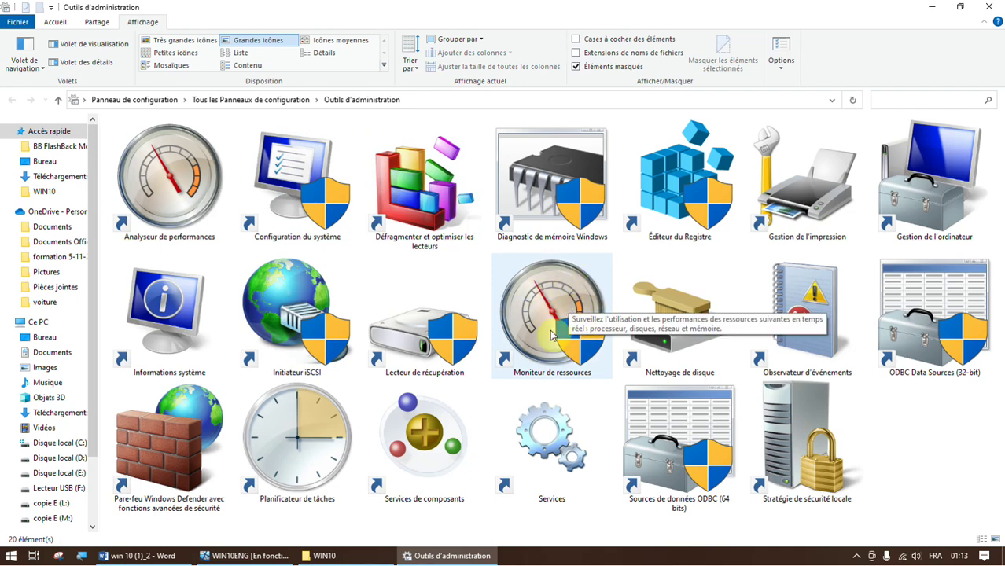
{"action": "left_click", "coordinate": [565, 356]}
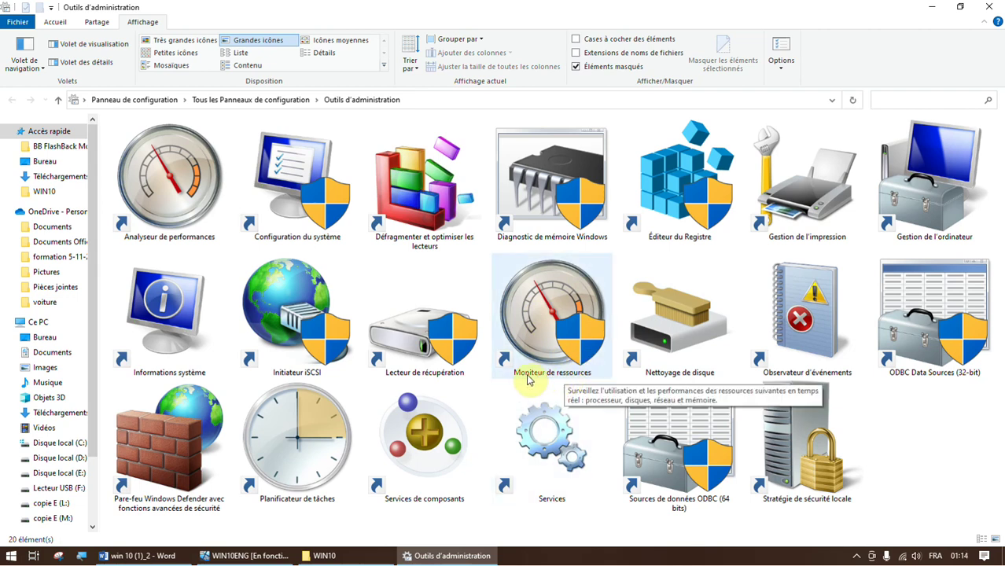
{"action": "left_click", "coordinate": [934, 8]}
Step: Switch to the WIN10ENG virtual machine in VirtualBox, search for "admi" and open the file location of Windows Administrative Tools
{"action": "left_click", "coordinate": [250, 556]}
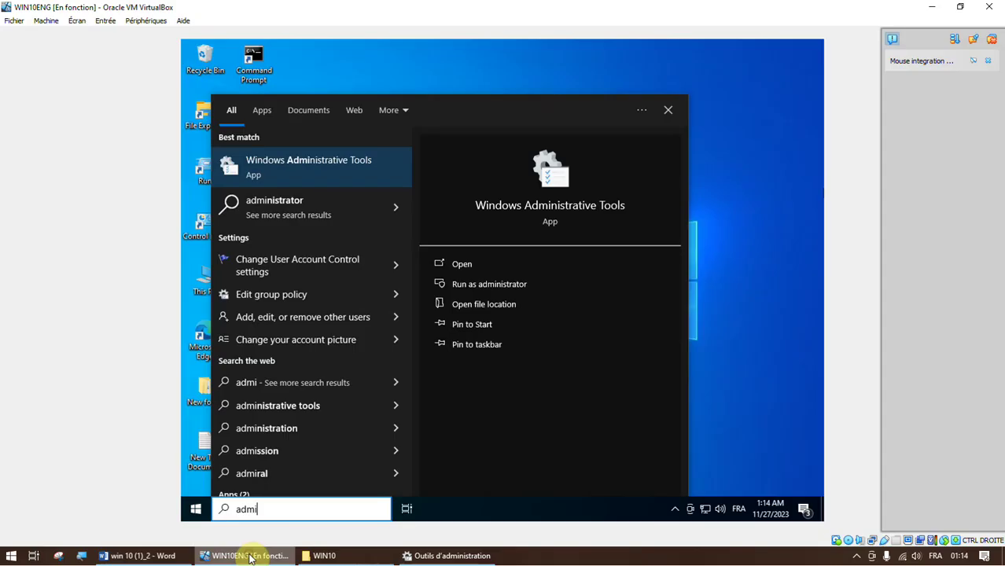
{"action": "left_click_drag", "start_coordinate": [273, 509], "coordinate": [225, 513]}
{"action": "type", "text": "admi"}
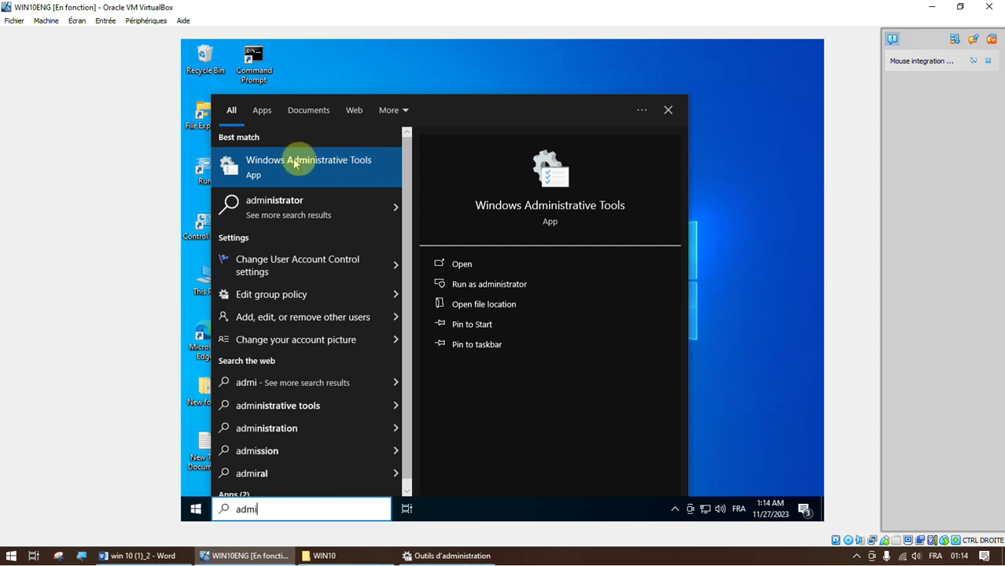
{"action": "right_click", "coordinate": [331, 165]}
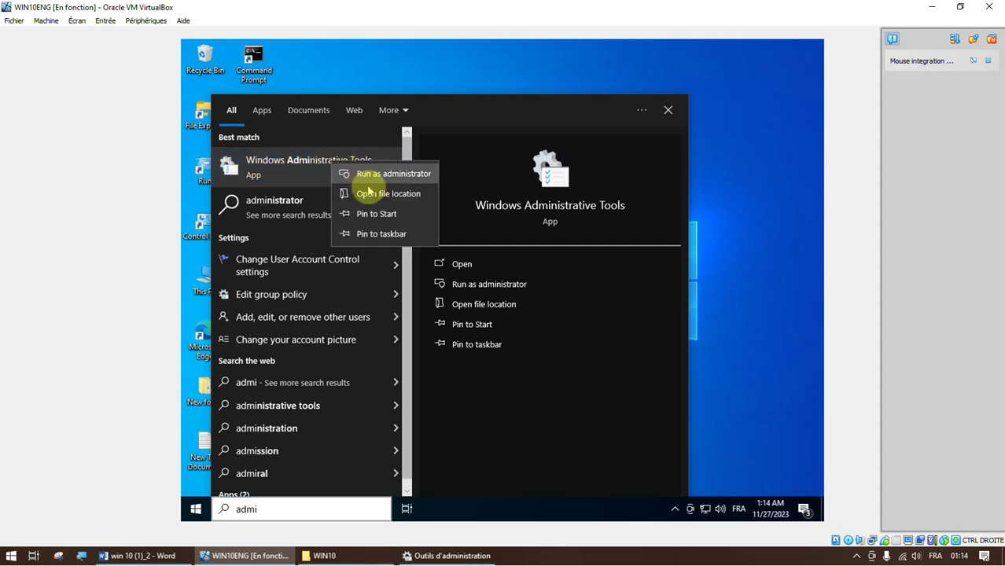
{"action": "left_click", "coordinate": [382, 199]}
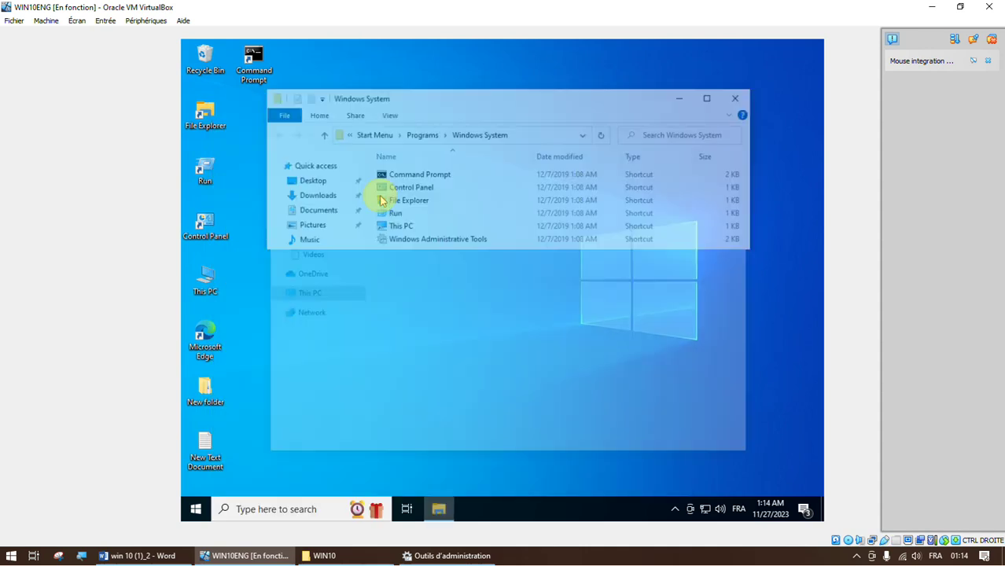
Step: Create a desktop shortcut to Windows Administrative Tools, close the Windows System folder and place the shortcut below Command Prompt
{"action": "right_click", "coordinate": [471, 240]}
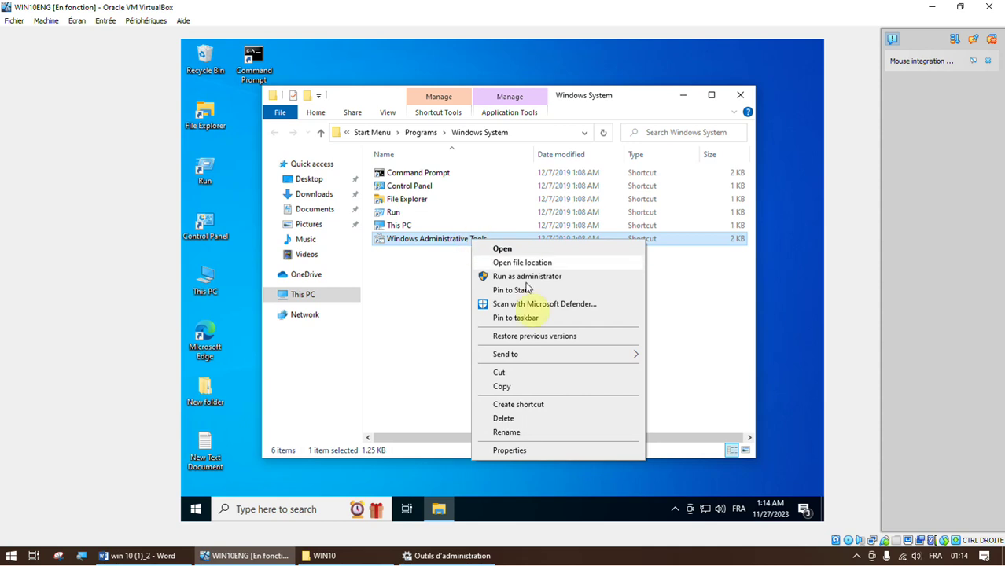
{"action": "mouse_move", "coordinate": [554, 359]}
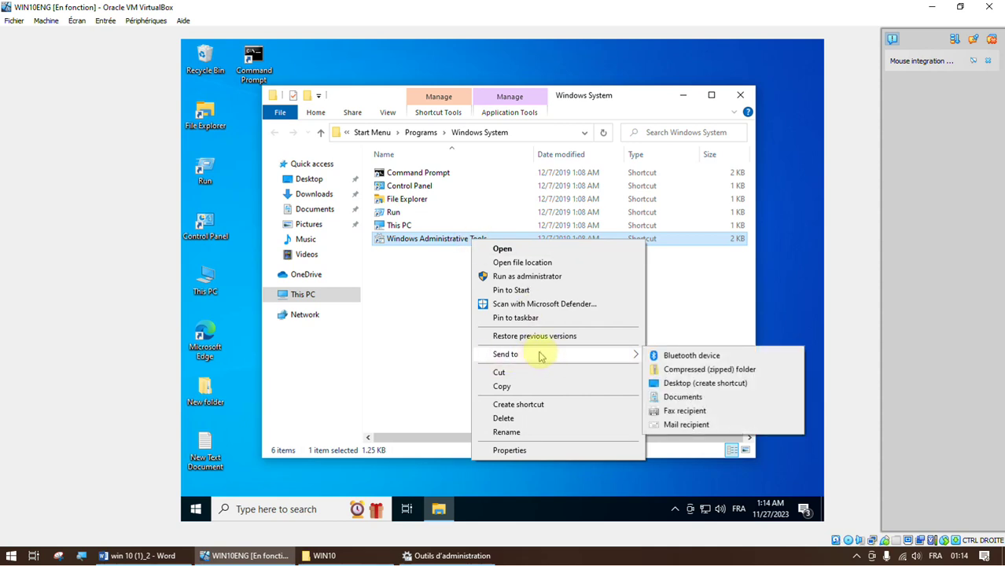
{"action": "left_click", "coordinate": [688, 383]}
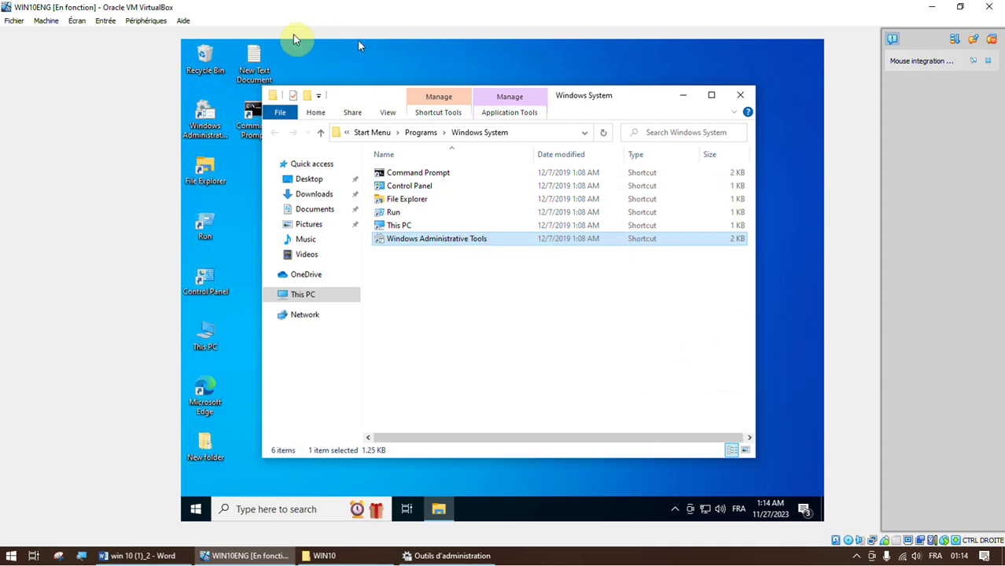
{"action": "left_click", "coordinate": [742, 95]}
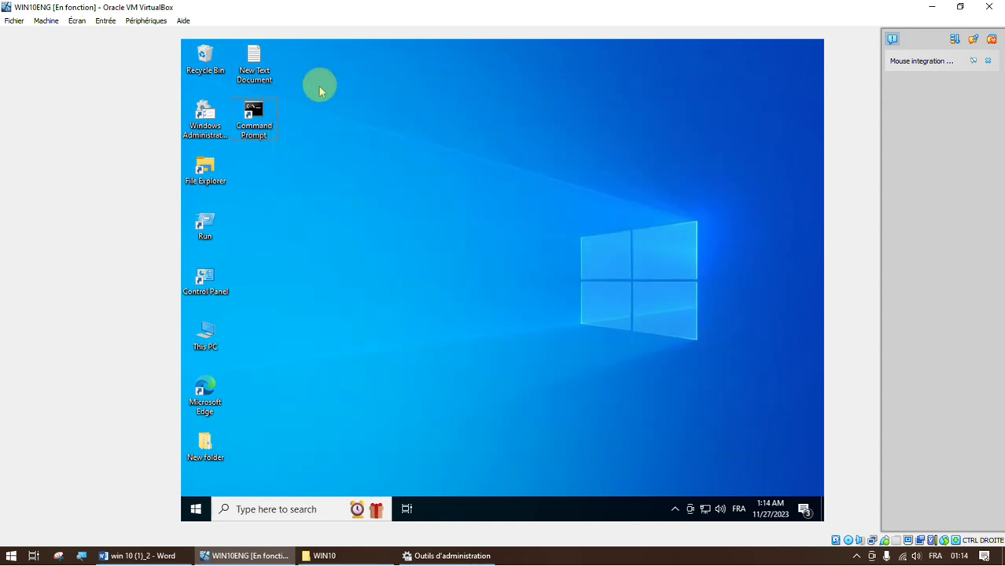
{"action": "left_click_drag", "start_coordinate": [206, 113], "coordinate": [256, 133]}
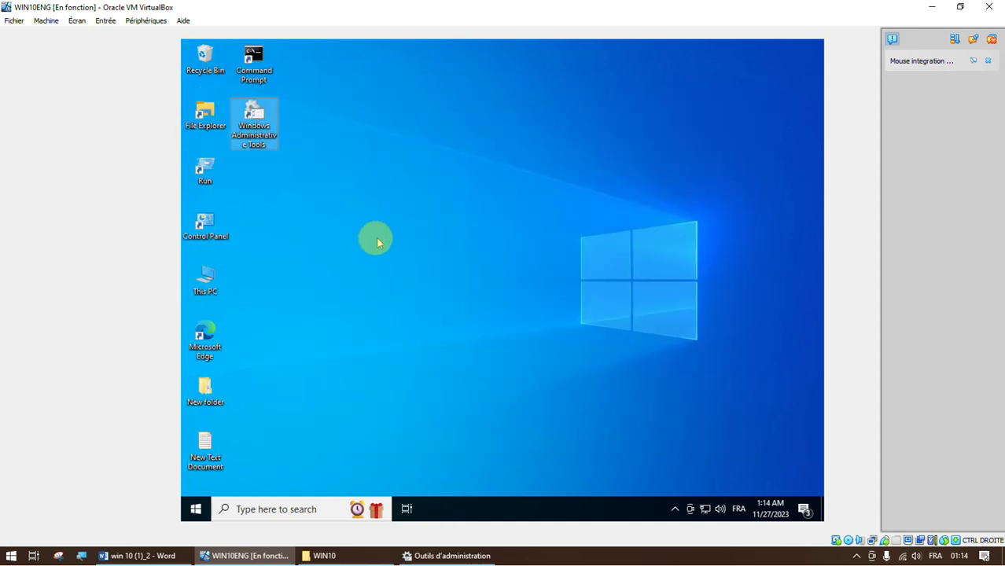
Step: Open Administrative Tools from the virtual machine's desktop, maximize it, show its contents as enlarged large icons, and minimize the window
{"action": "key", "text": "Return"}
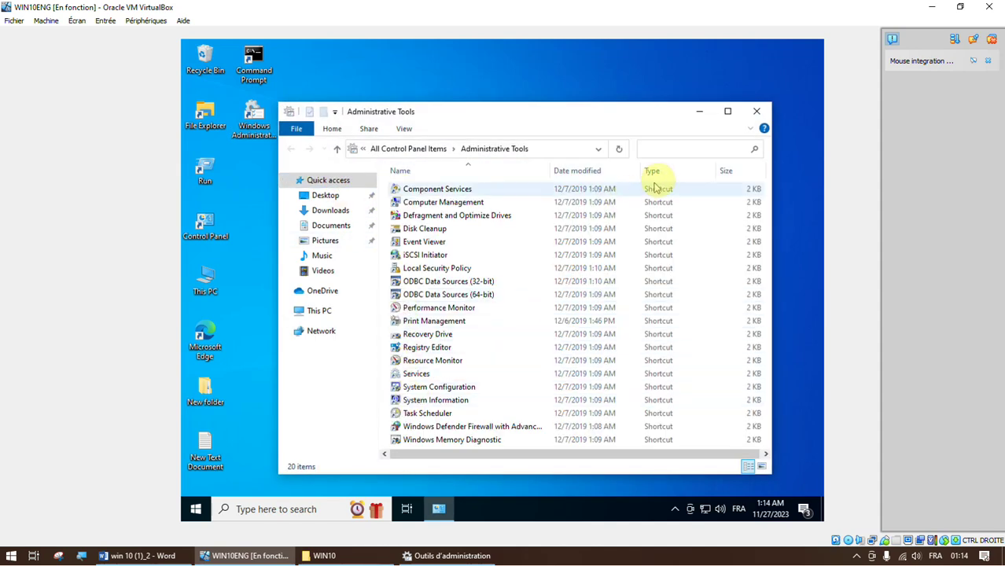
{"action": "left_click", "coordinate": [727, 111]}
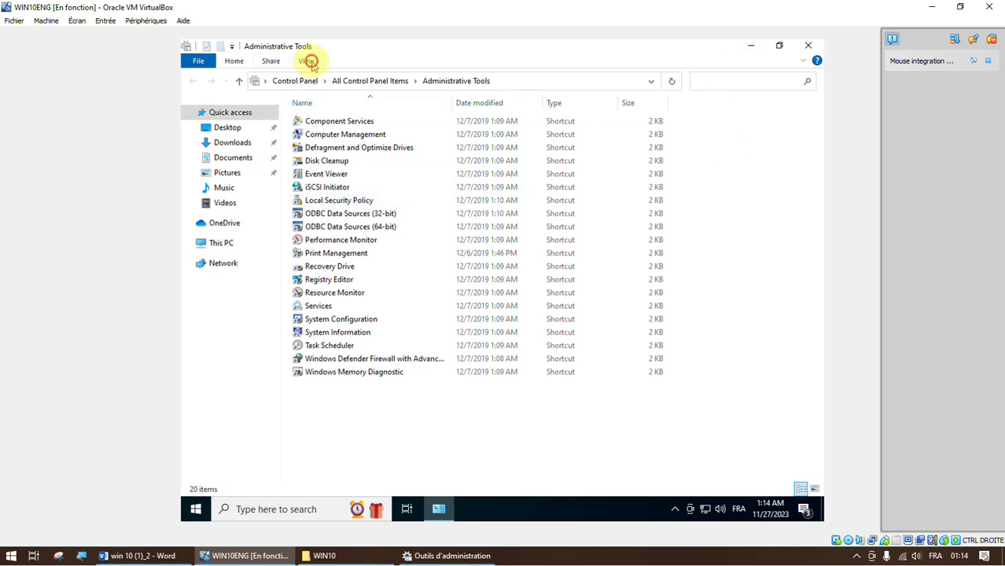
{"action": "left_click", "coordinate": [311, 62]}
{"action": "left_click", "coordinate": [385, 77]}
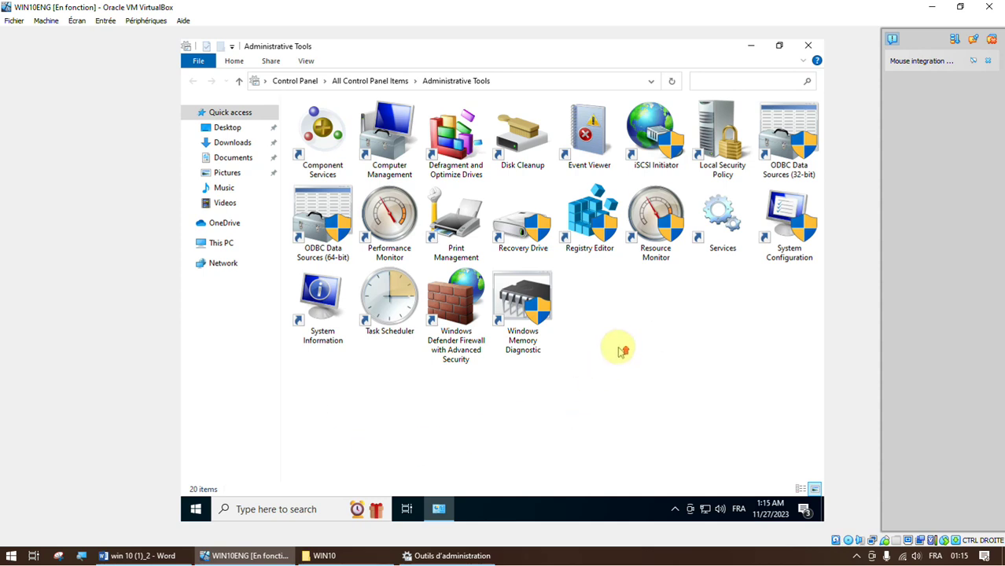
{"action": "scroll", "coordinate": [621, 351], "scroll_direction": "up", "scroll_amount": 2}
{"action": "scroll", "coordinate": [622, 351], "scroll_direction": "up", "scroll_amount": 1}
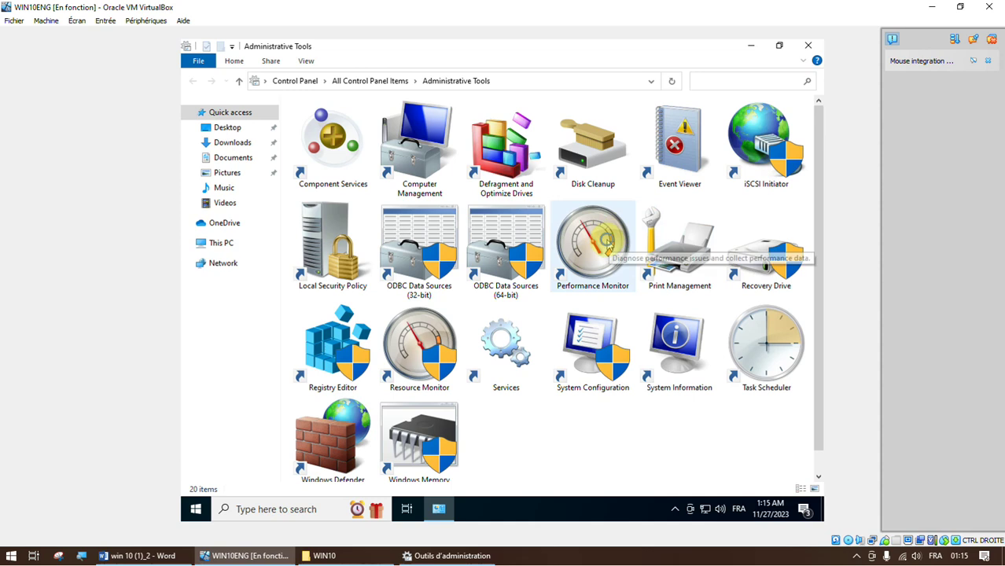
{"action": "right_click", "coordinate": [608, 243]}
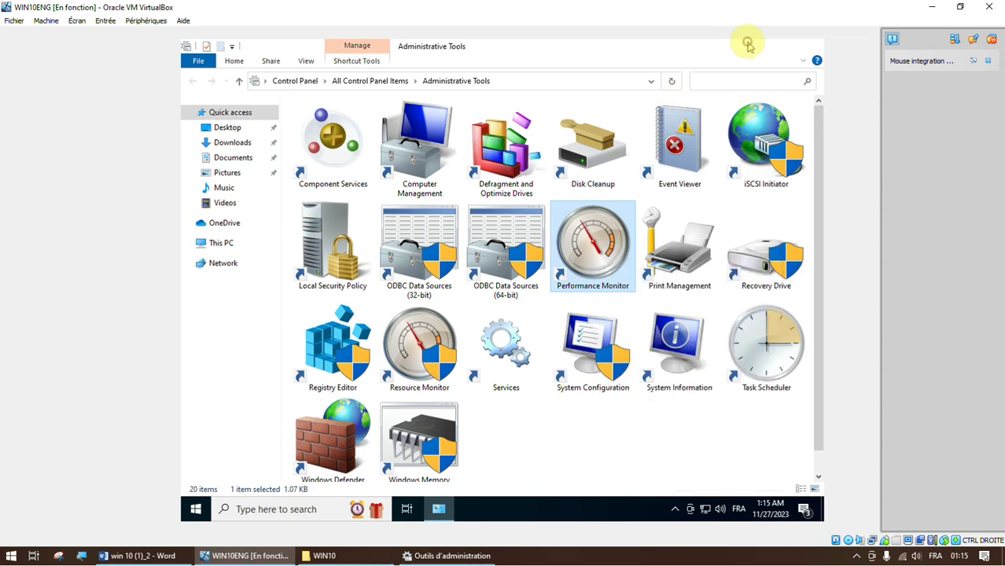
{"action": "left_click", "coordinate": [749, 45]}
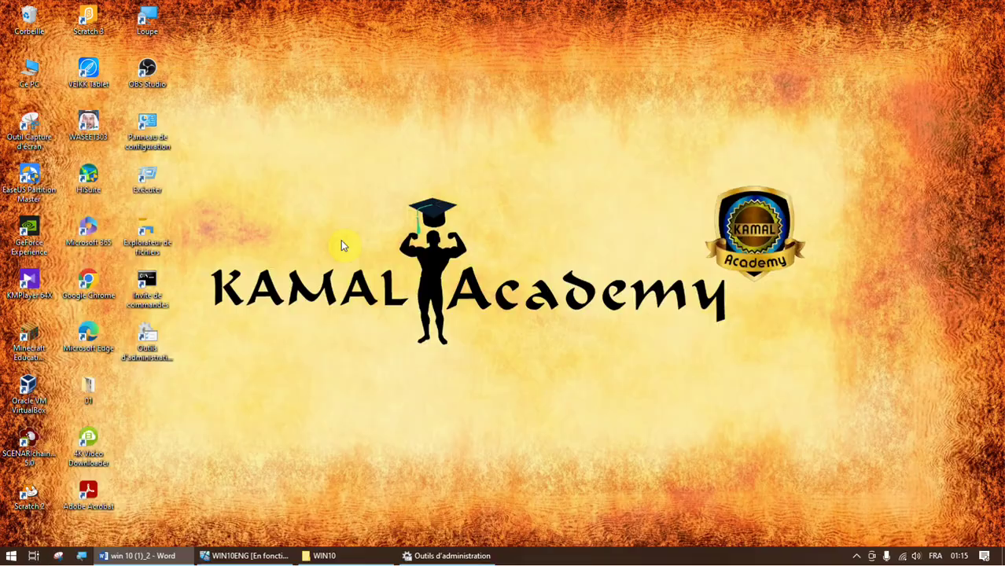
Step: Open Outils d'administration from the host desktop shortcut, maximize the window to view the tools, and minimize it
{"action": "left_click", "coordinate": [143, 339]}
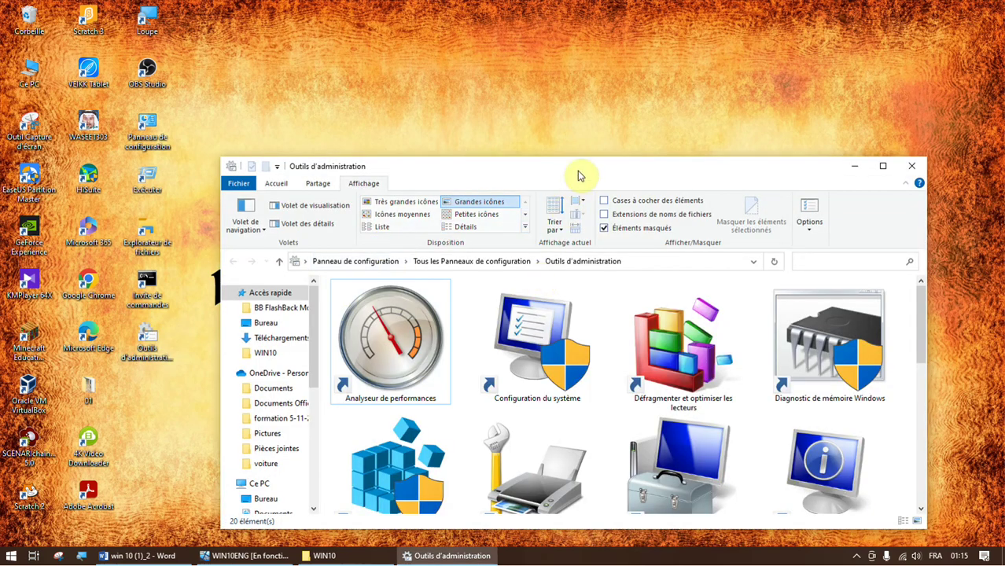
{"action": "double_click", "coordinate": [578, 171]}
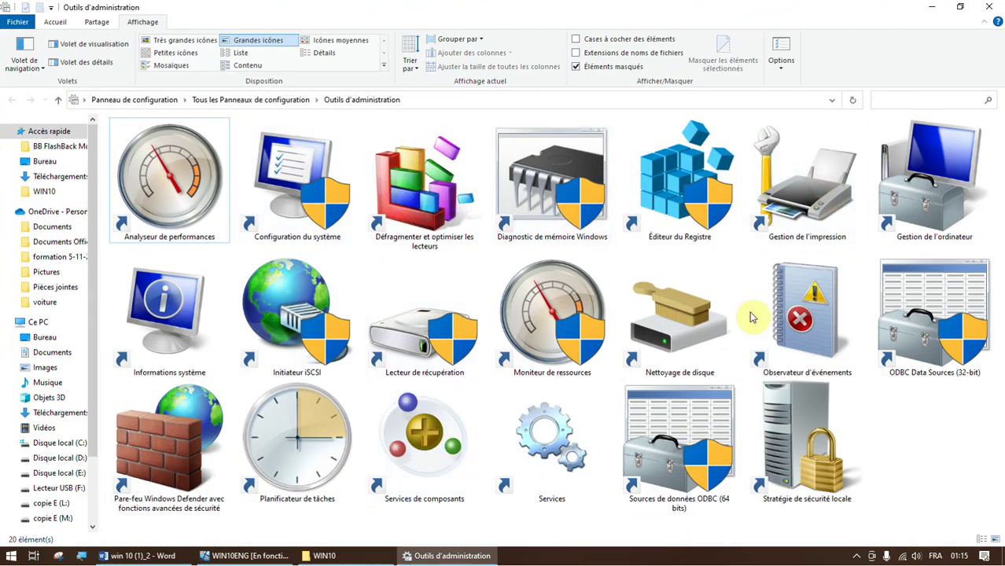
{"action": "left_click", "coordinate": [932, 8]}
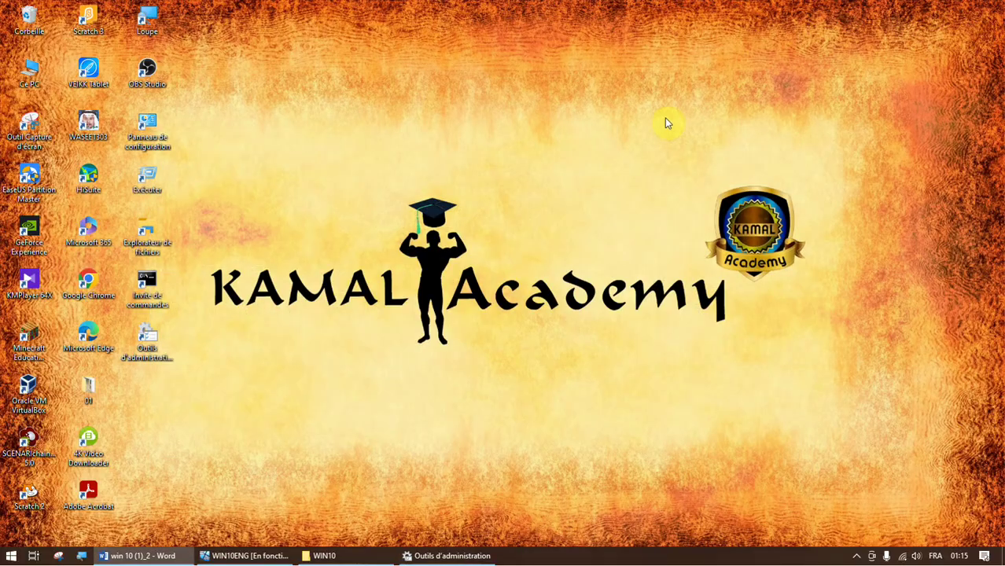